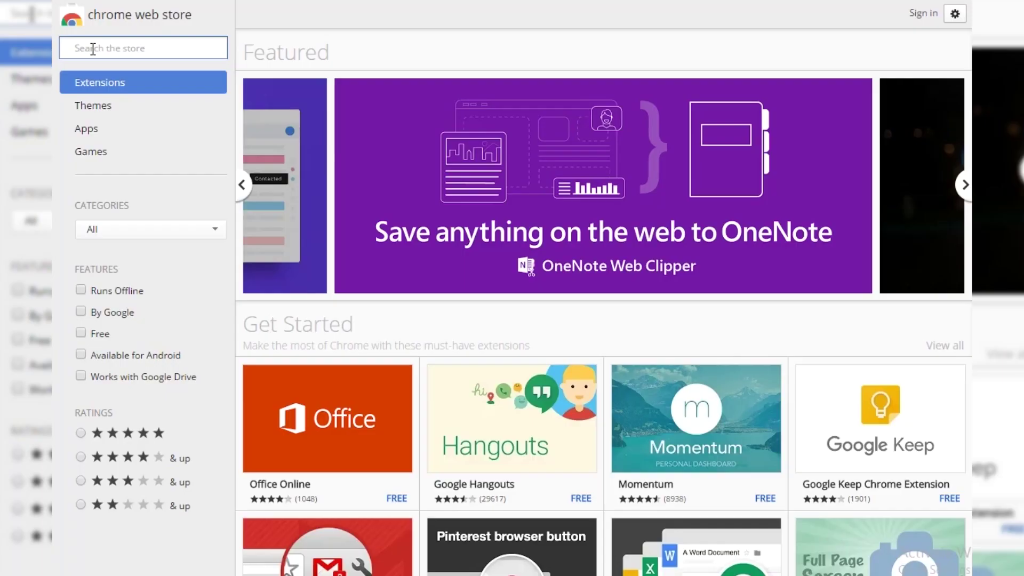
type("flash sale helper")
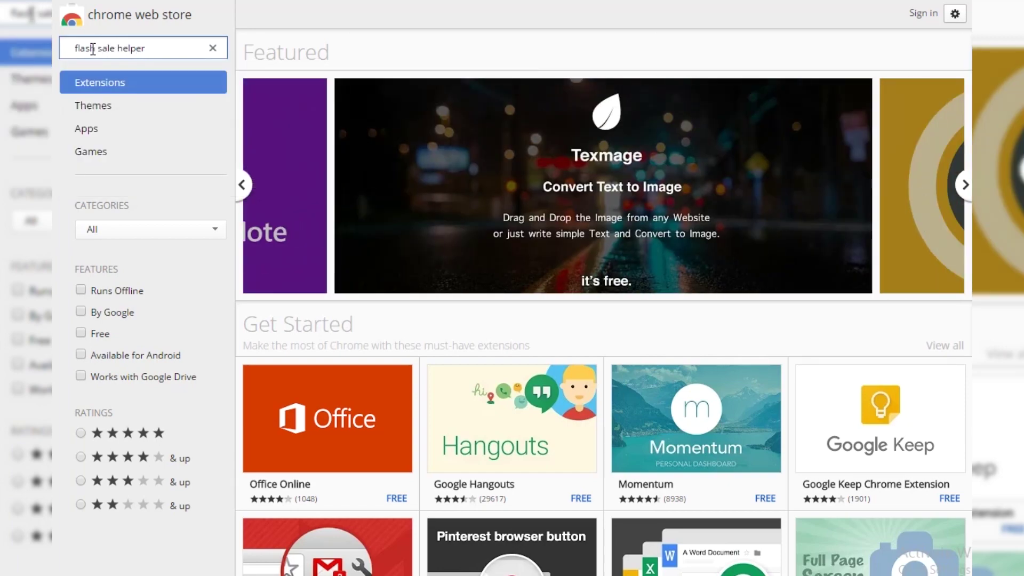
Search for 'flash sale helper', review its Reviews, Support and Related tabs, and add it to Chrome.
key("Return")
left_click(467, 122)
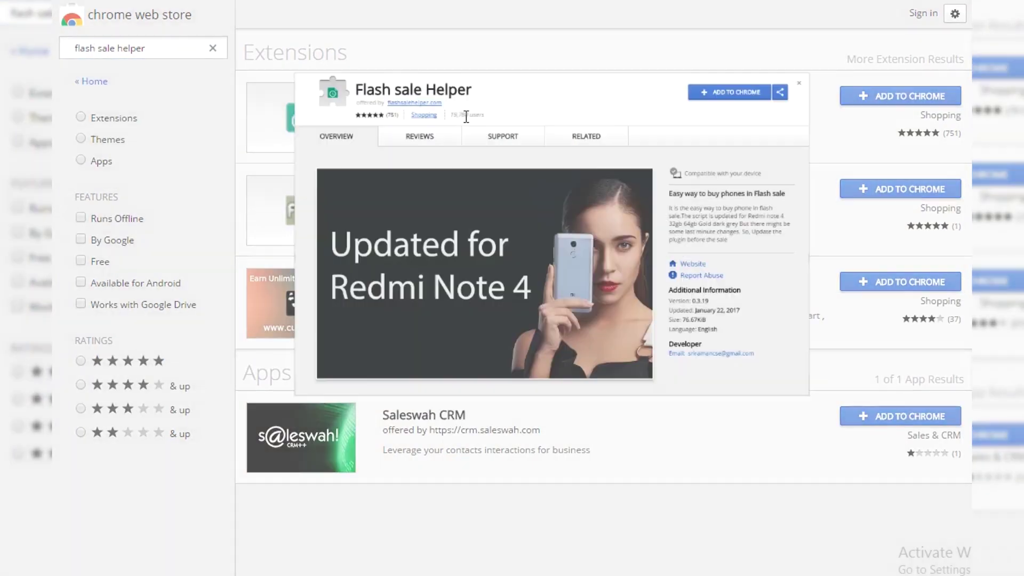
left_click(347, 172)
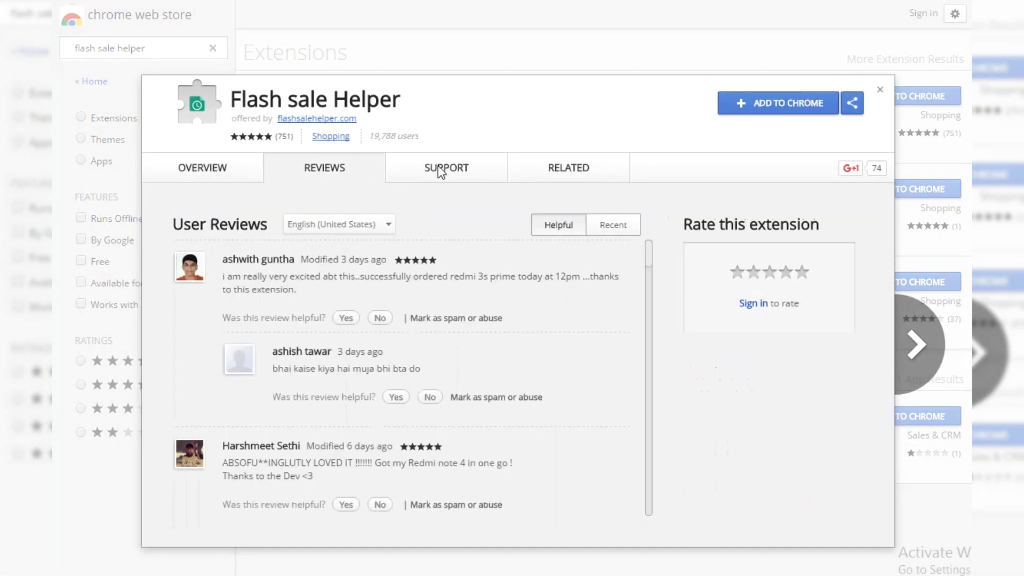
left_click(440, 167)
left_click(565, 171)
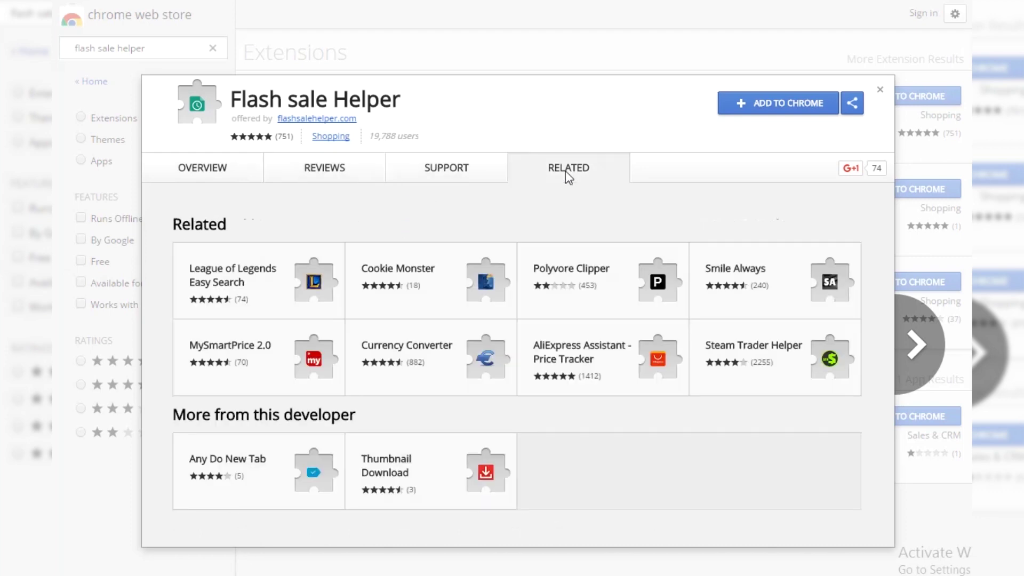
left_click(774, 106)
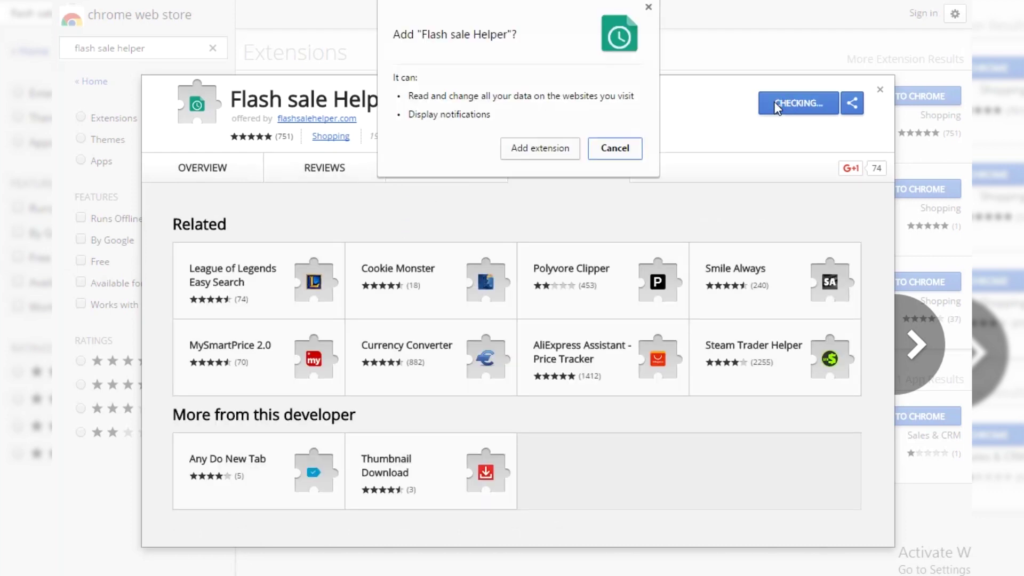
Confirm adding the Flash sale Helper extension in the permissions prompt.
left_click(540, 149)
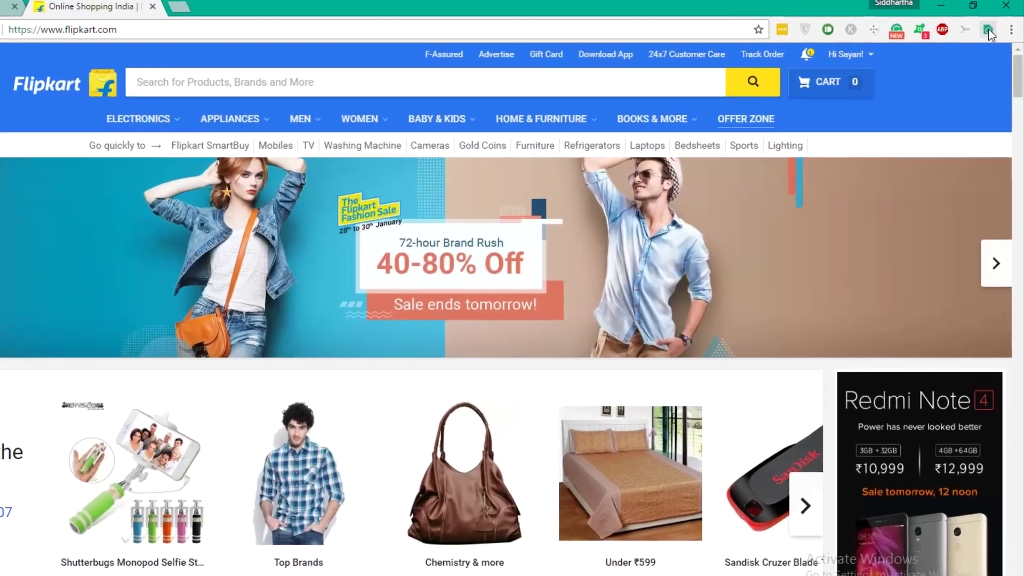
Show the Flash sale Helper toolbar popup listing Redmi Note 4 variants.
left_click(989, 31)
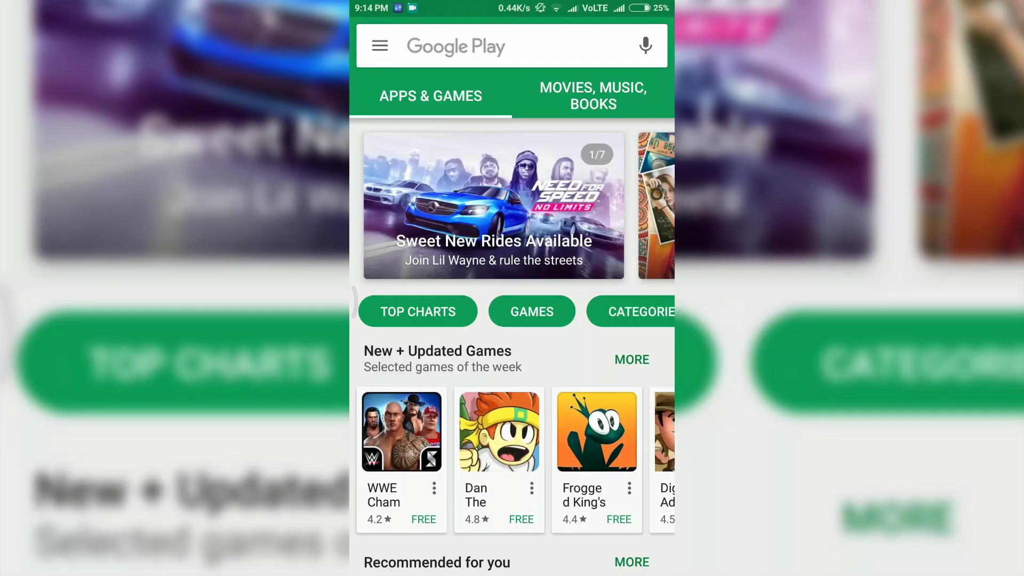
Search Google Play for 'flash sale helper', install the app and launch it.
left_click(512, 45)
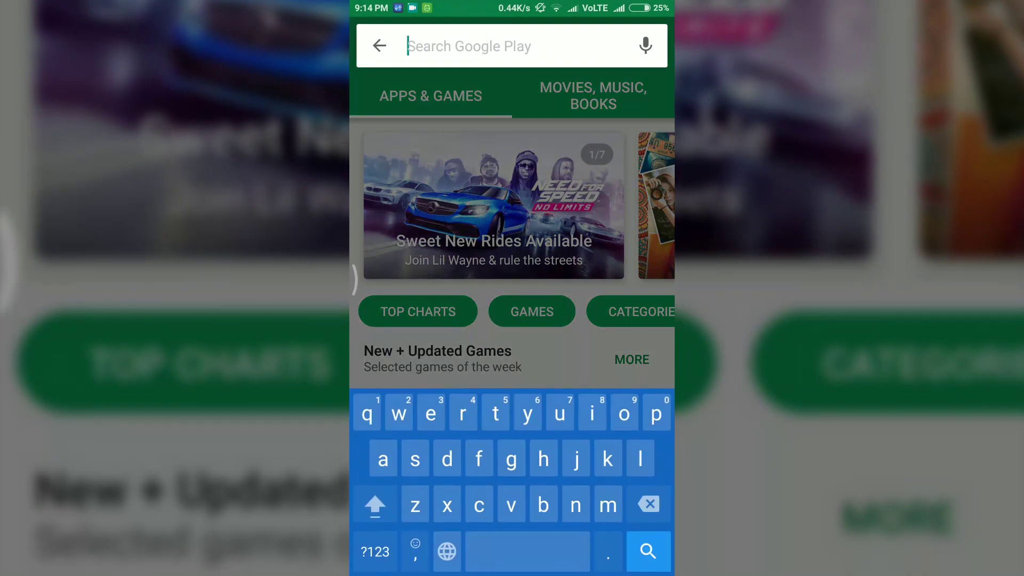
type("flash sa")
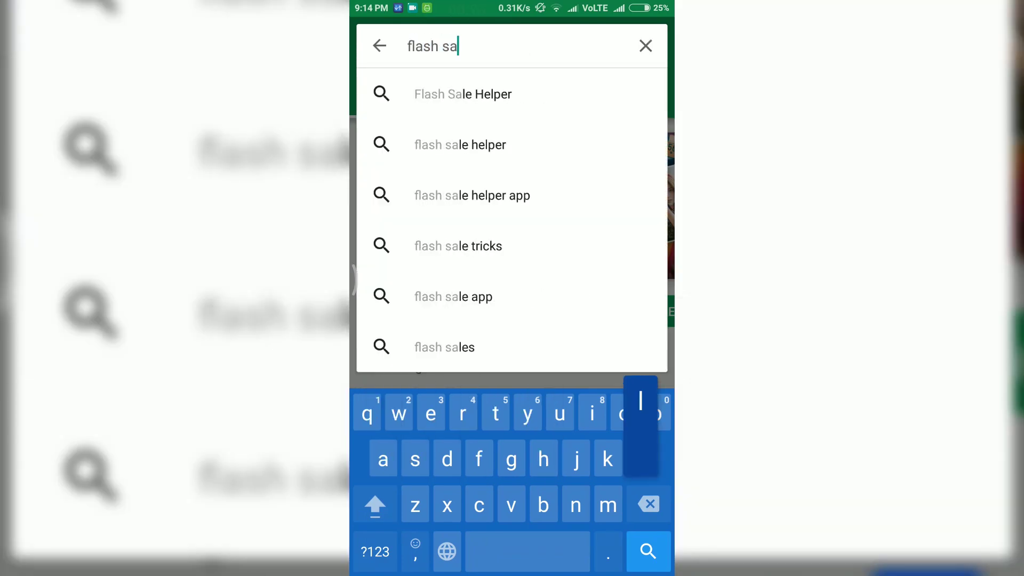
type("le he")
left_click(462, 93)
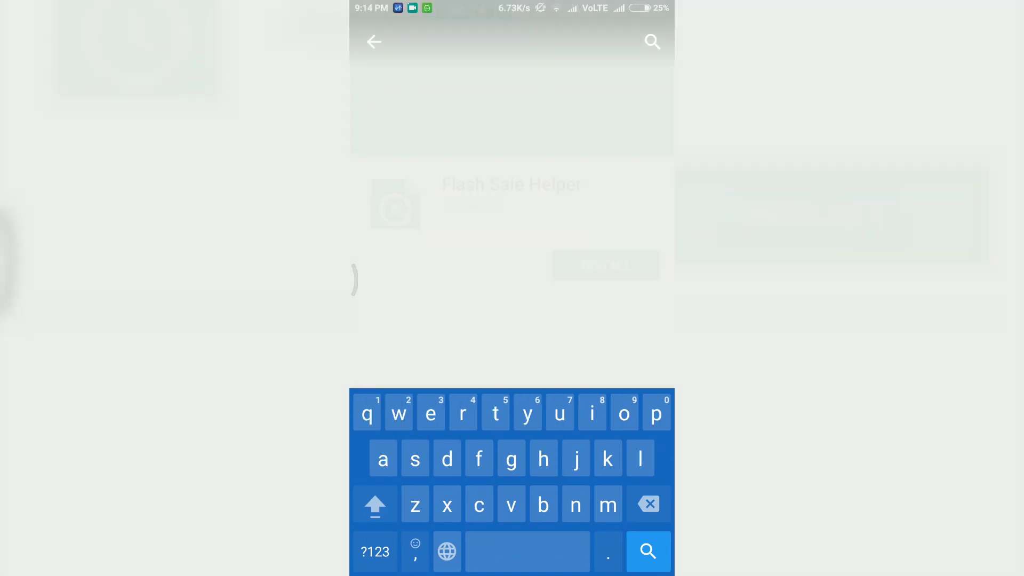
scroll(513, 320, "down", 3)
scroll(512, 320, "up", 3)
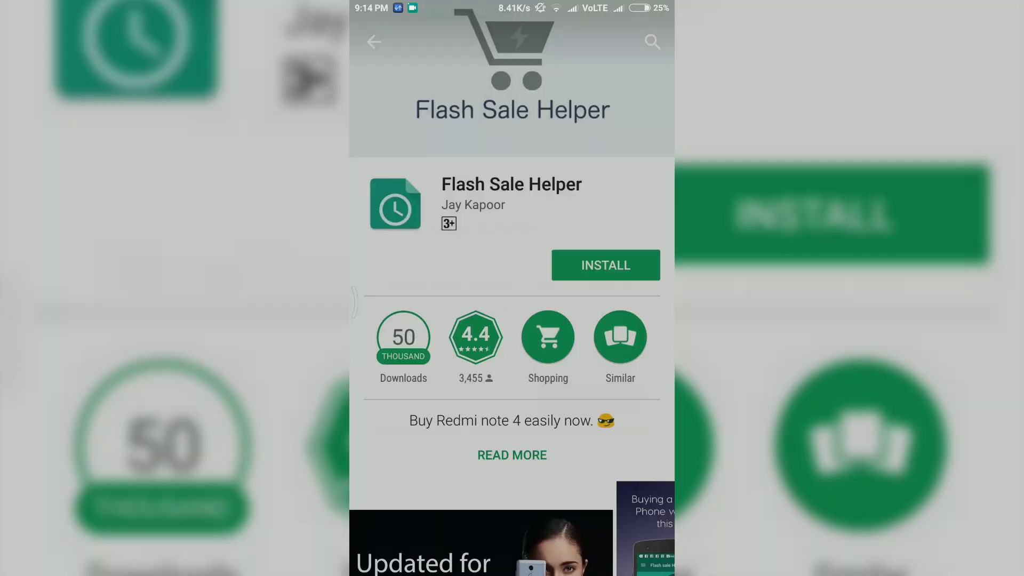
left_click(605, 265)
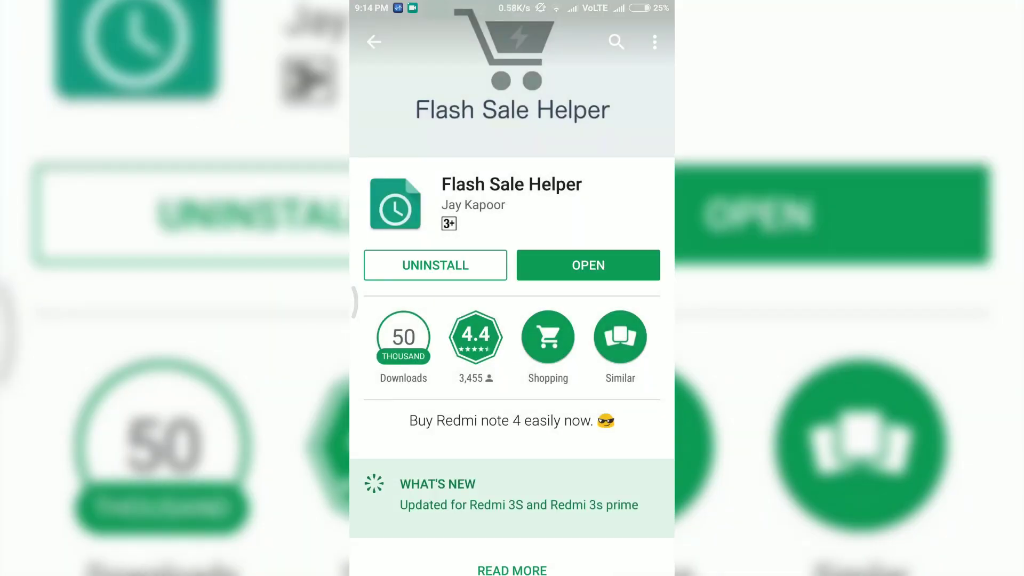
left_click(588, 265)
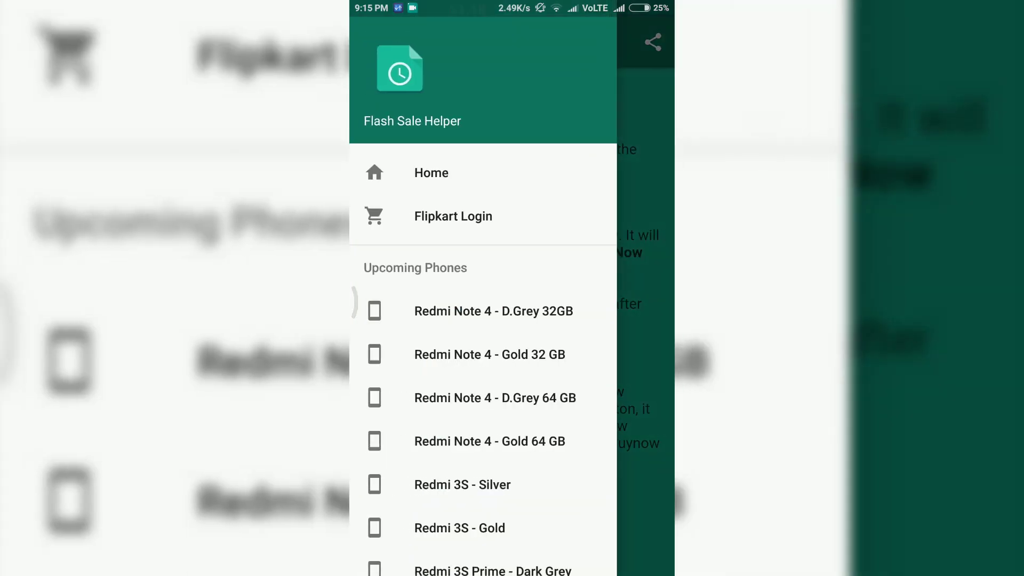
Choose Flipkart Login from the Flash Sale Helper menu.
left_click(453, 216)
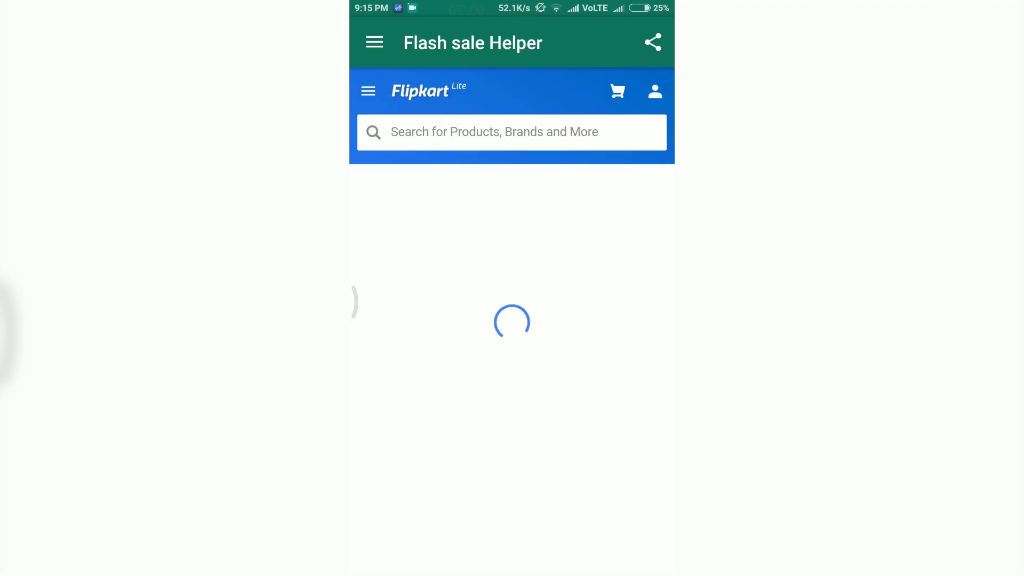
Choose Home from the app's drawer to load Flipkart Lite with Deals of the Day.
left_click(374, 43)
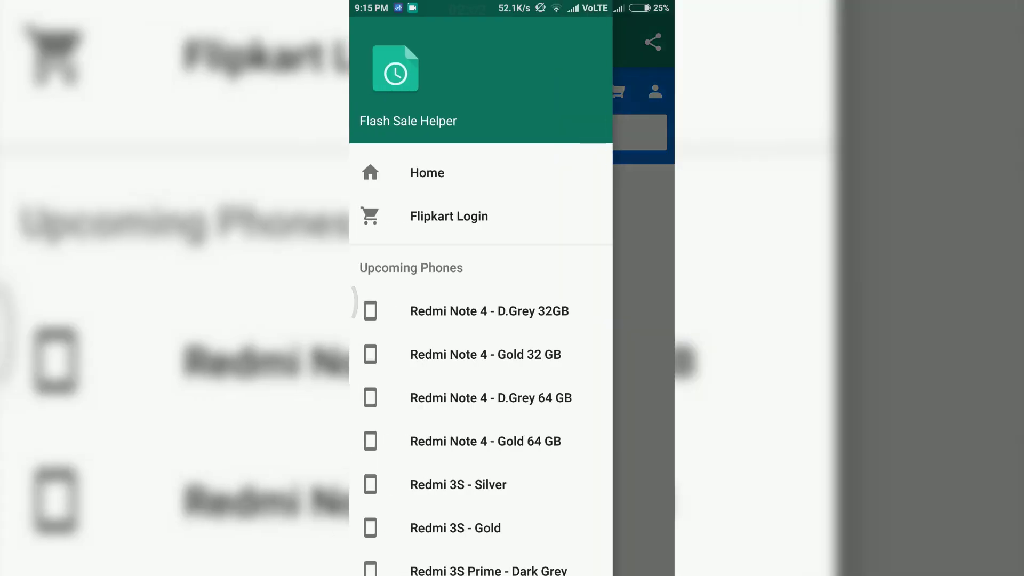
scroll(483, 360, "down", 3)
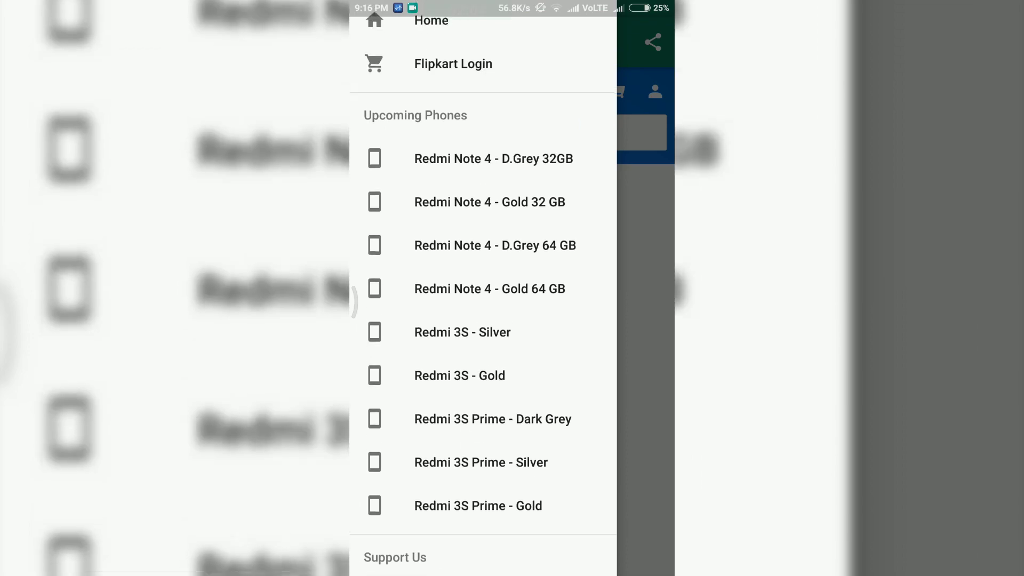
left_click(494, 160)
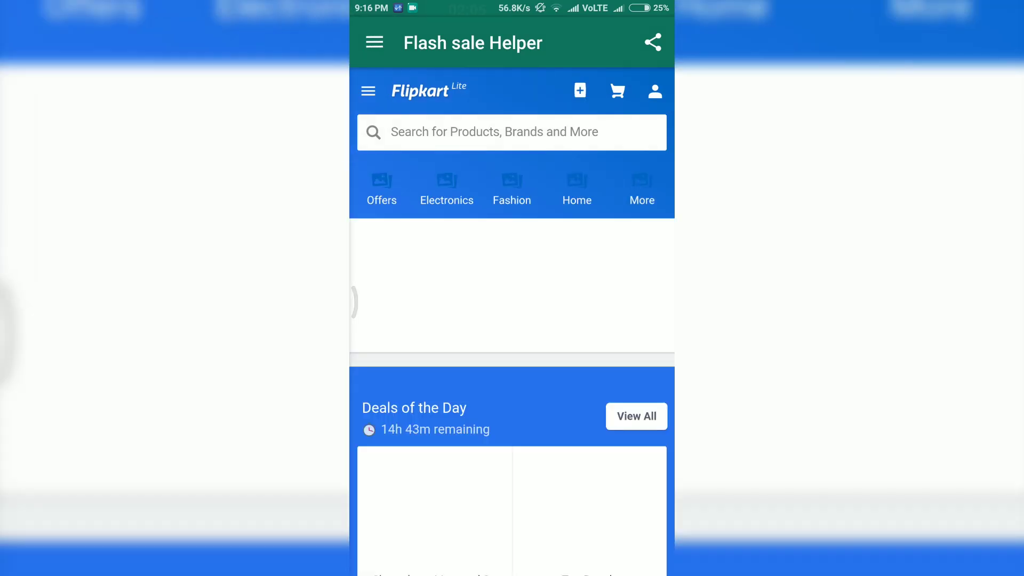